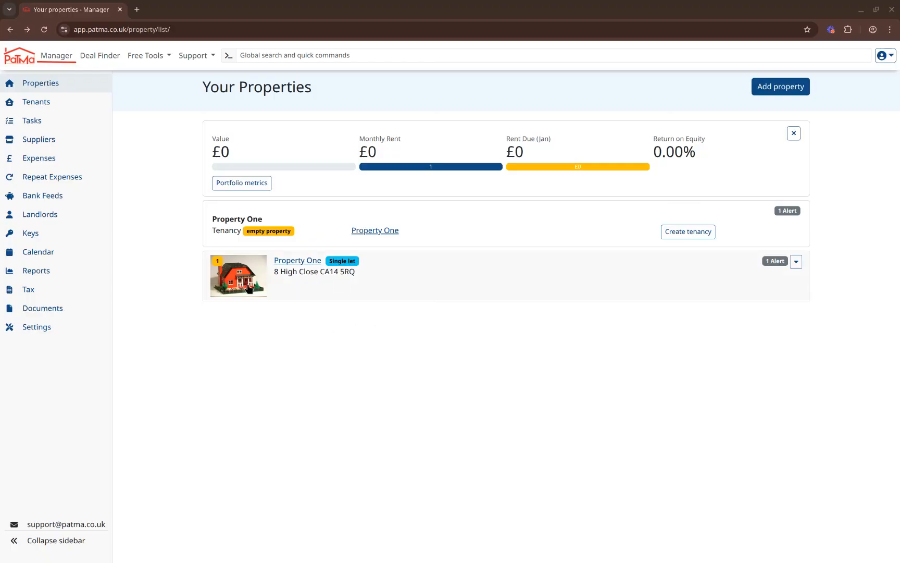
Start a new tenancy for Property One with the start date 13/06/2024.
{"action": "left_click", "coordinate": [298, 261]}
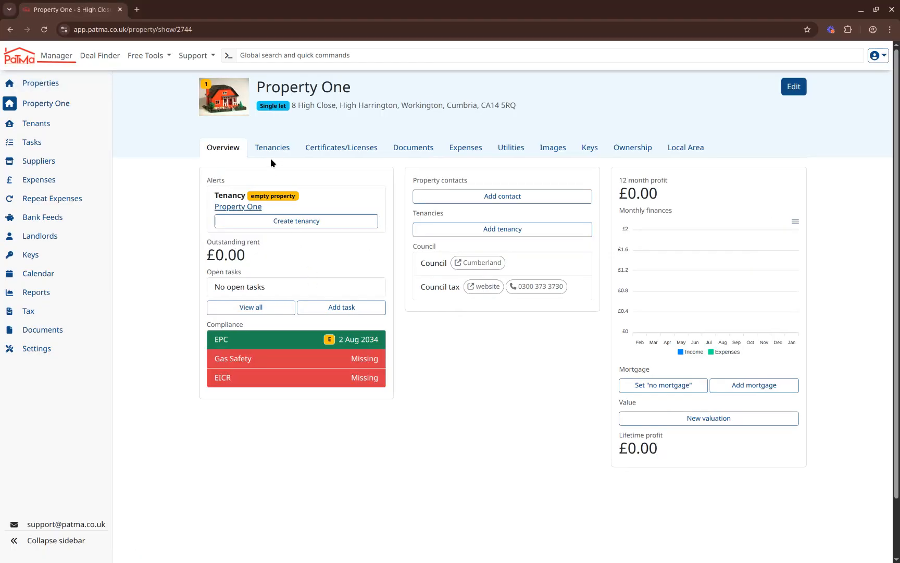
{"action": "left_click", "coordinate": [272, 149]}
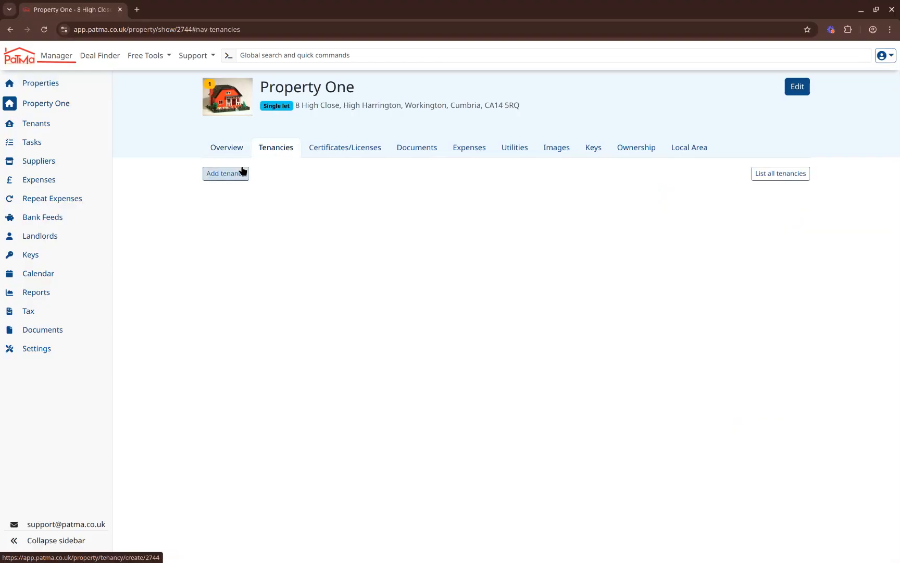
{"action": "left_click", "coordinate": [242, 171]}
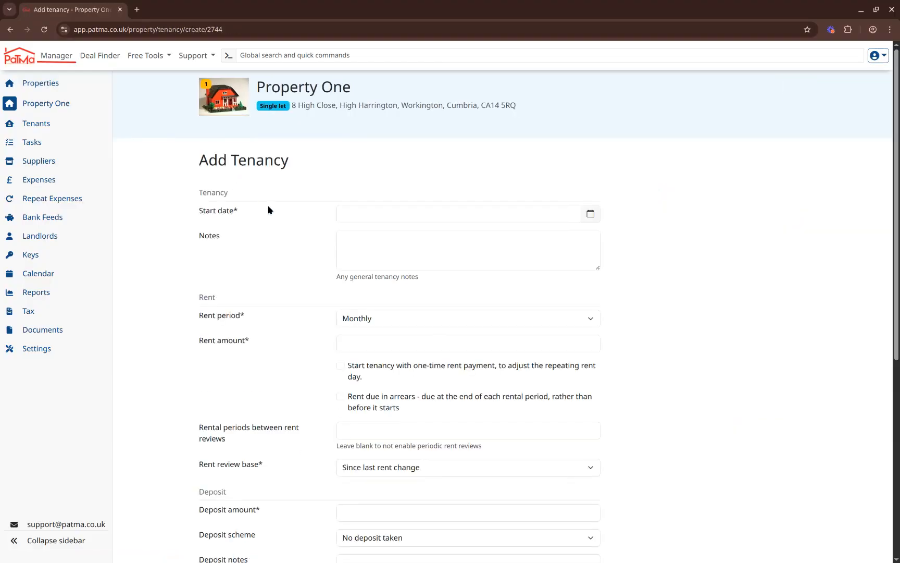
{"action": "left_click", "coordinate": [377, 215]}
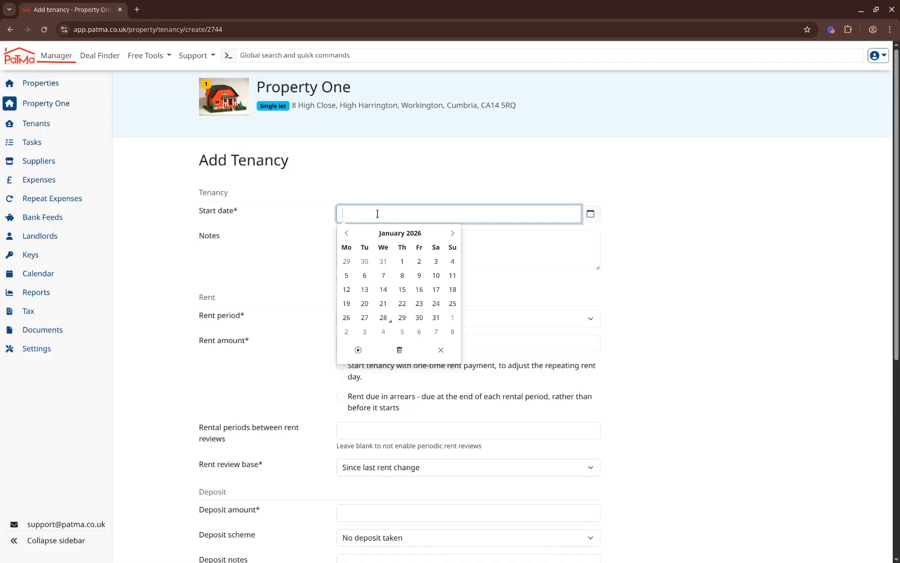
{"action": "left_click", "coordinate": [395, 233]}
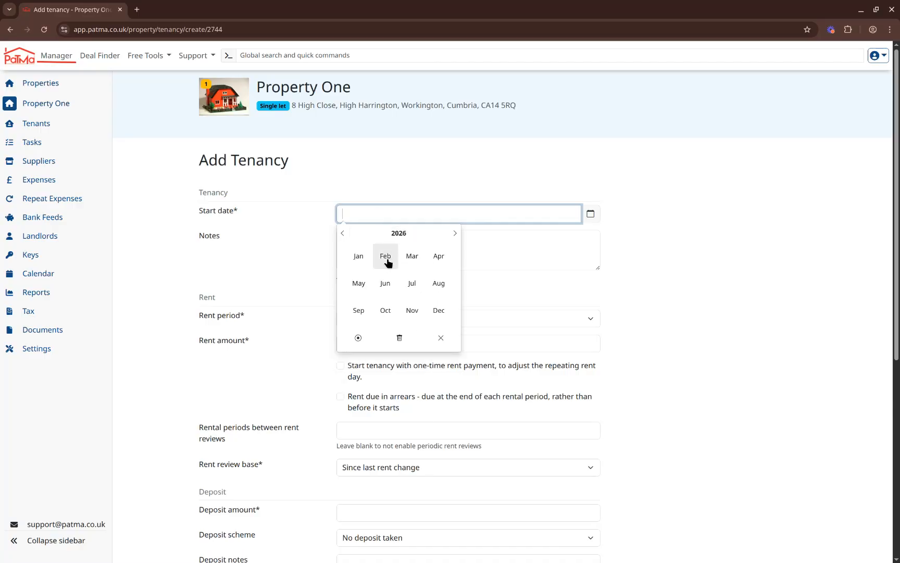
{"action": "left_click", "coordinate": [397, 234]}
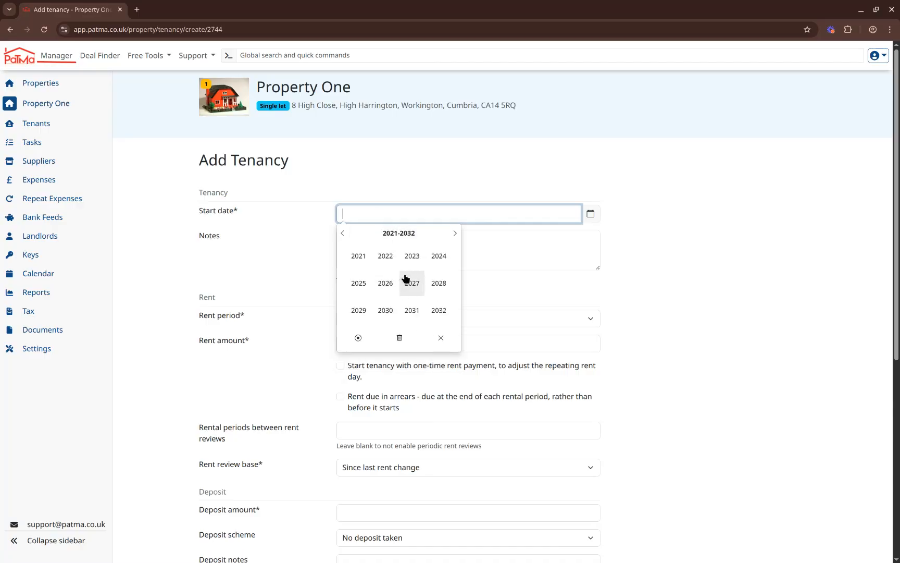
{"action": "left_click", "coordinate": [435, 259]}
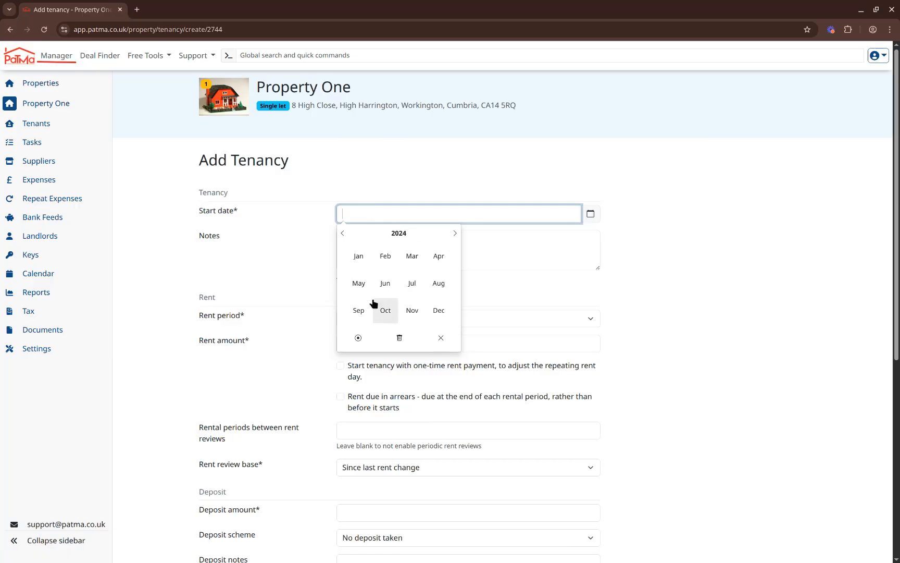
{"action": "left_click", "coordinate": [385, 283]}
{"action": "left_click", "coordinate": [402, 290]}
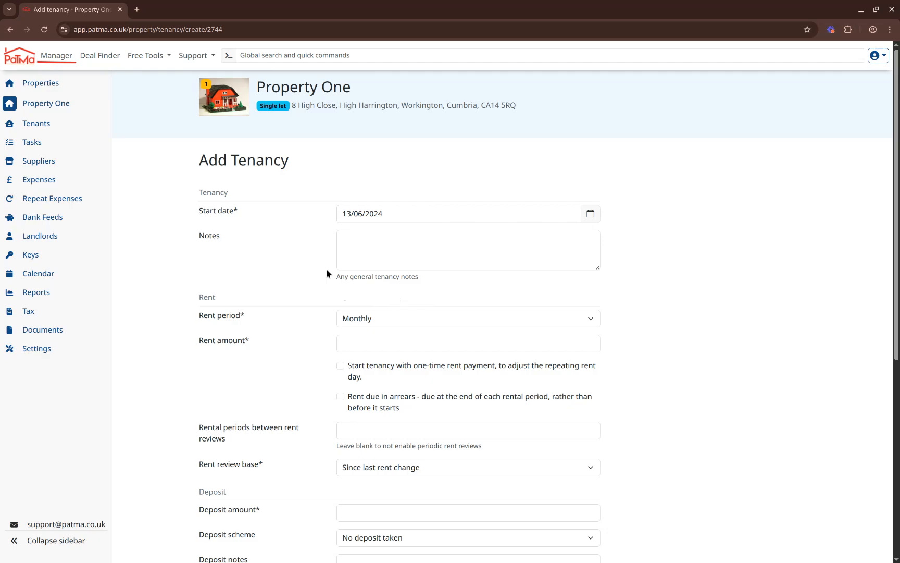
Set the tenancy's rent amount to 1000 and the rental periods between rent reviews to 12.
{"action": "scroll", "coordinate": [327, 273], "scroll_direction": "down", "scroll_amount": 2}
{"action": "left_click", "coordinate": [349, 232]}
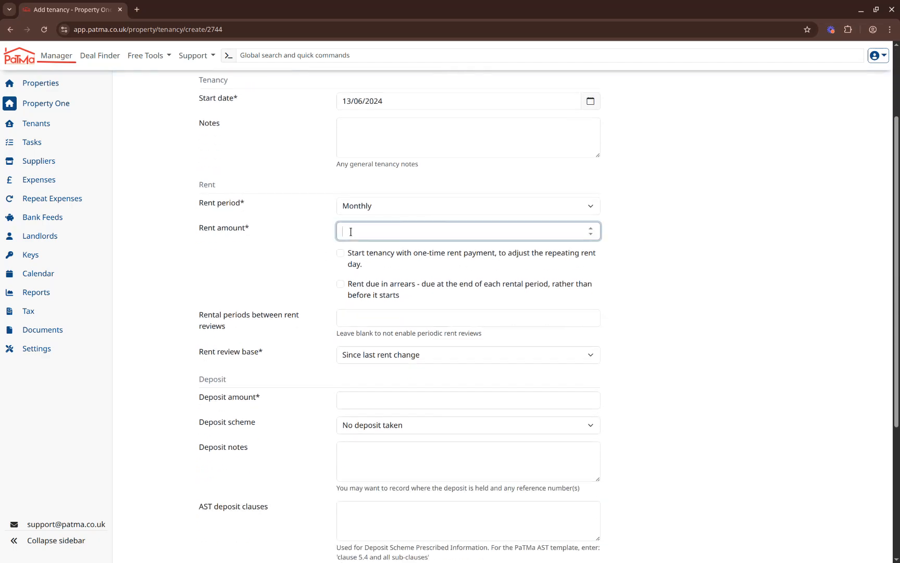
{"action": "type", "text": "1000"}
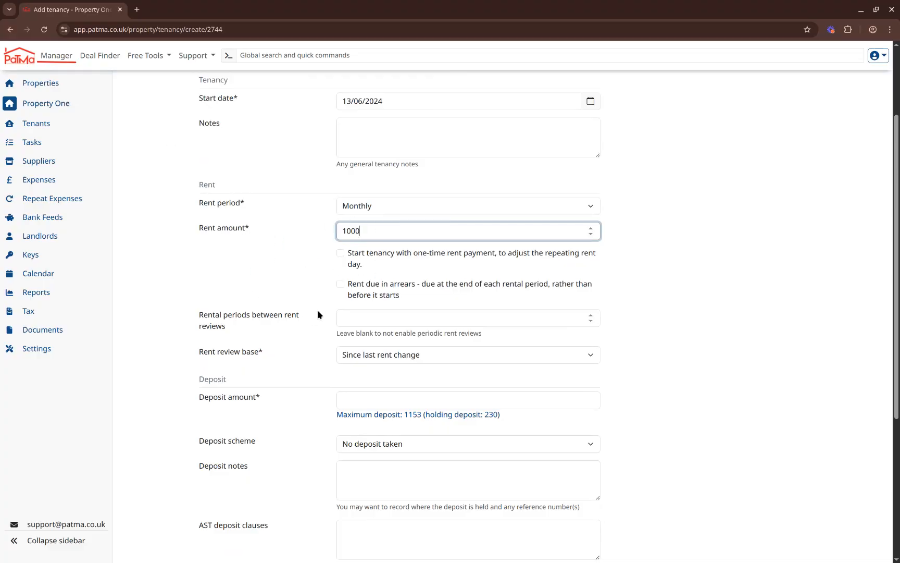
{"action": "left_click", "coordinate": [349, 318]}
{"action": "type", "text": "12"}
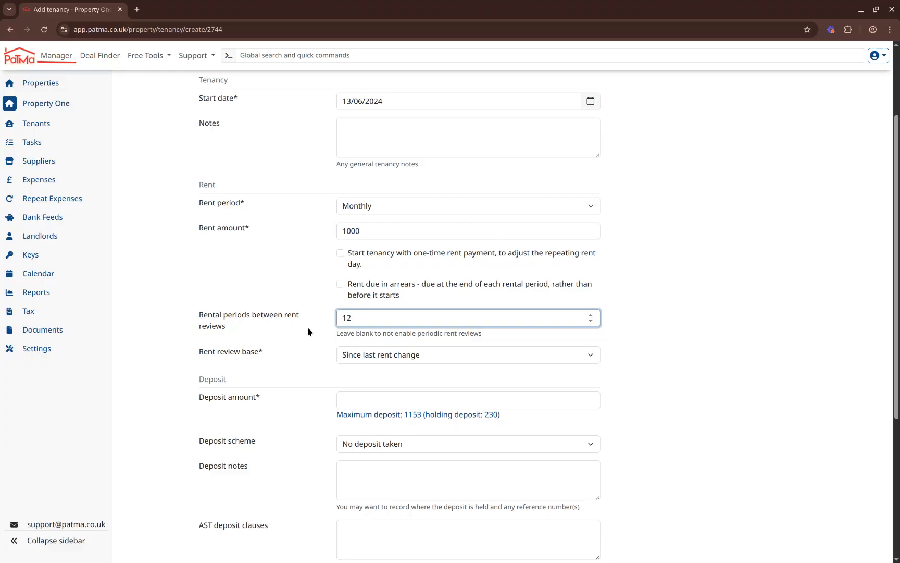
Enter a deposit amount of 0 and save the new tenancy.
{"action": "scroll", "coordinate": [307, 326], "scroll_direction": "down", "scroll_amount": 3}
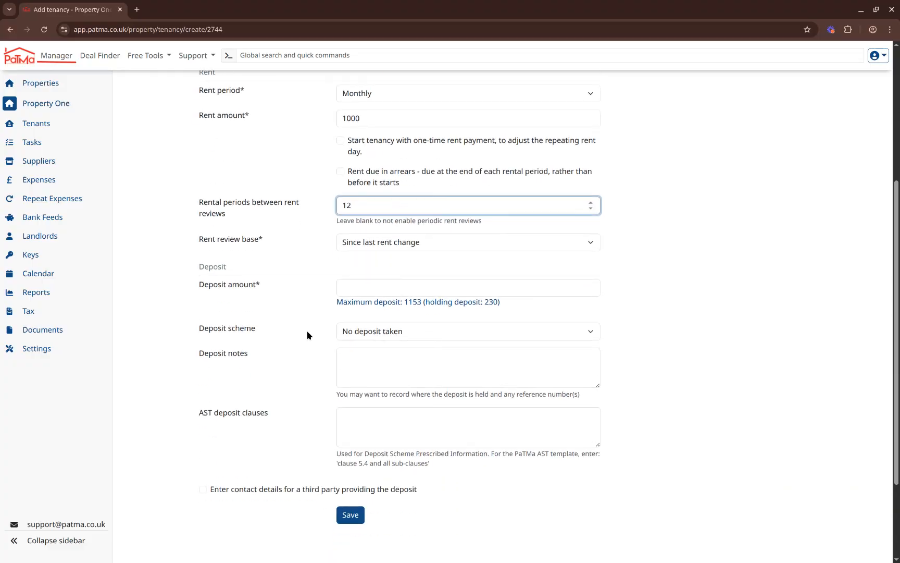
{"action": "left_click", "coordinate": [345, 284]}
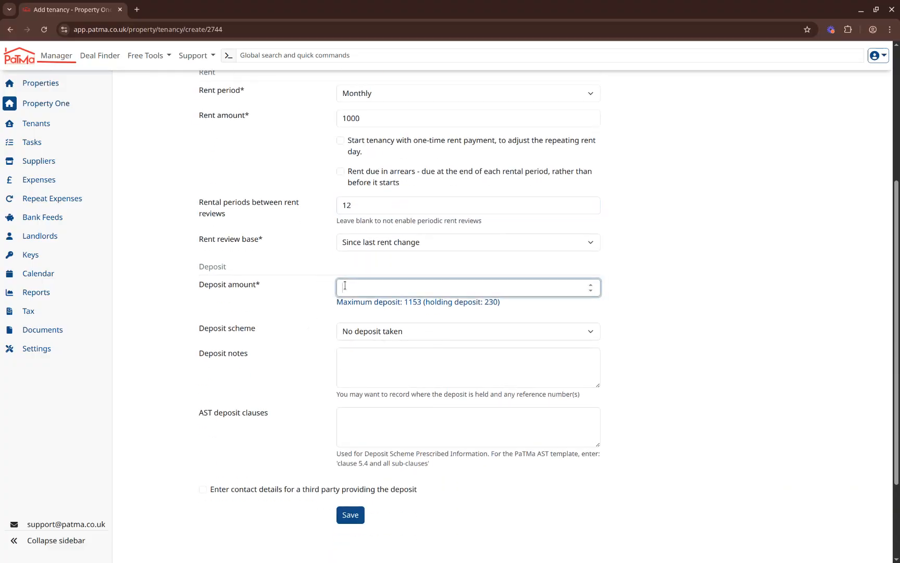
{"action": "type", "text": "0"}
{"action": "left_click", "coordinate": [355, 515]}
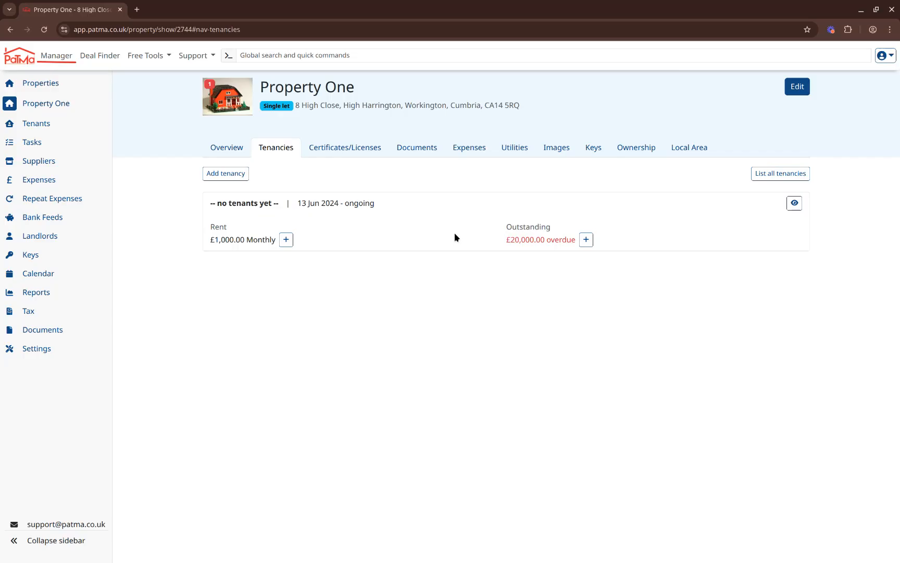
Open the new tenancy, look through its setup checklist and display its rent schedules and record.
{"action": "left_click", "coordinate": [412, 210]}
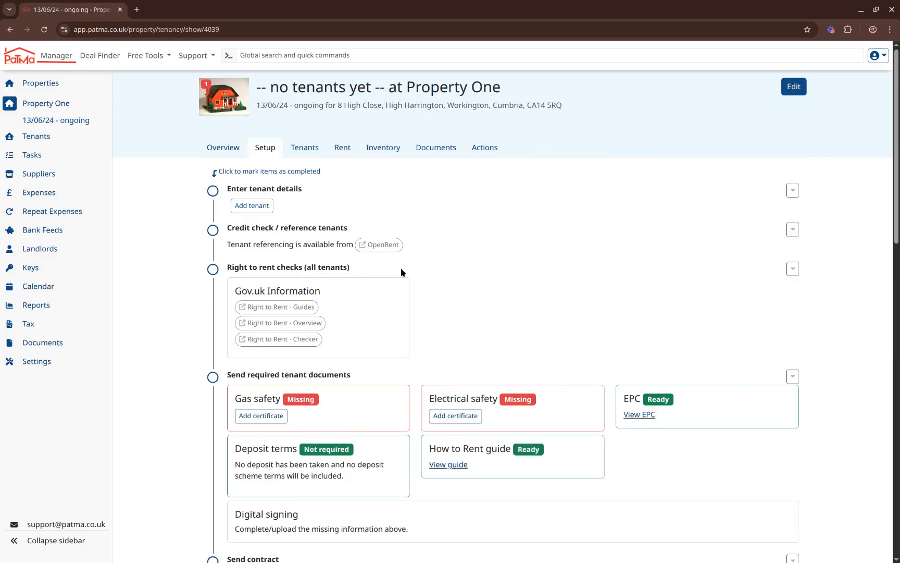
{"action": "scroll", "coordinate": [403, 275], "scroll_direction": "down", "scroll_amount": 5}
{"action": "scroll", "coordinate": [398, 287], "scroll_direction": "up", "scroll_amount": 5}
{"action": "left_click", "coordinate": [342, 149]}
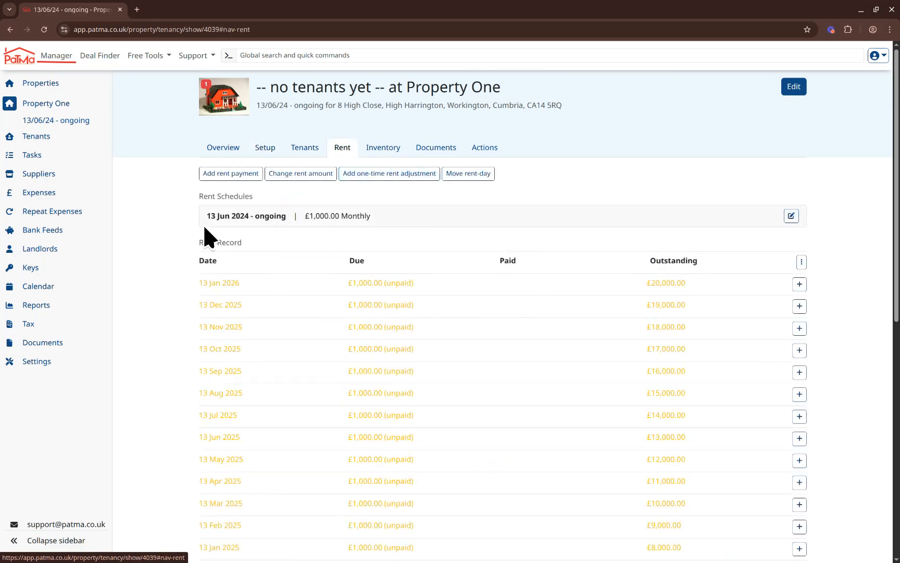
Change the tenancy's rent amount to 1100 monthly from 08/2025 and save the new rent schedule.
{"action": "left_click", "coordinate": [301, 175]}
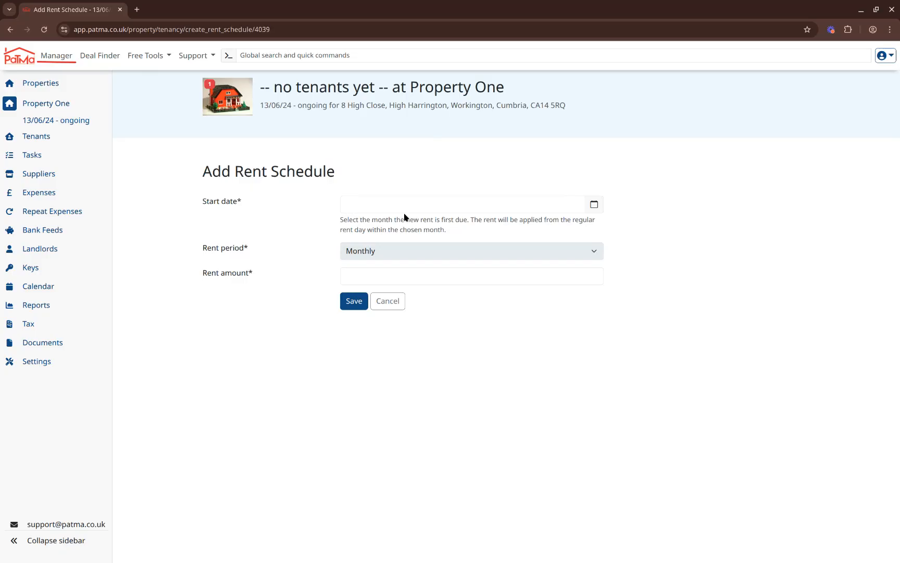
{"action": "left_click", "coordinate": [407, 204]}
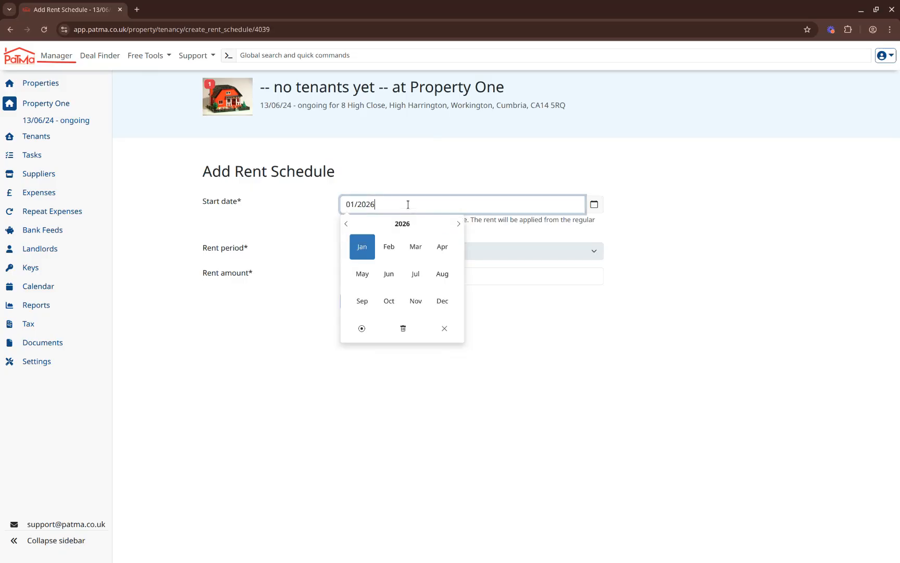
{"action": "left_click", "coordinate": [346, 224]}
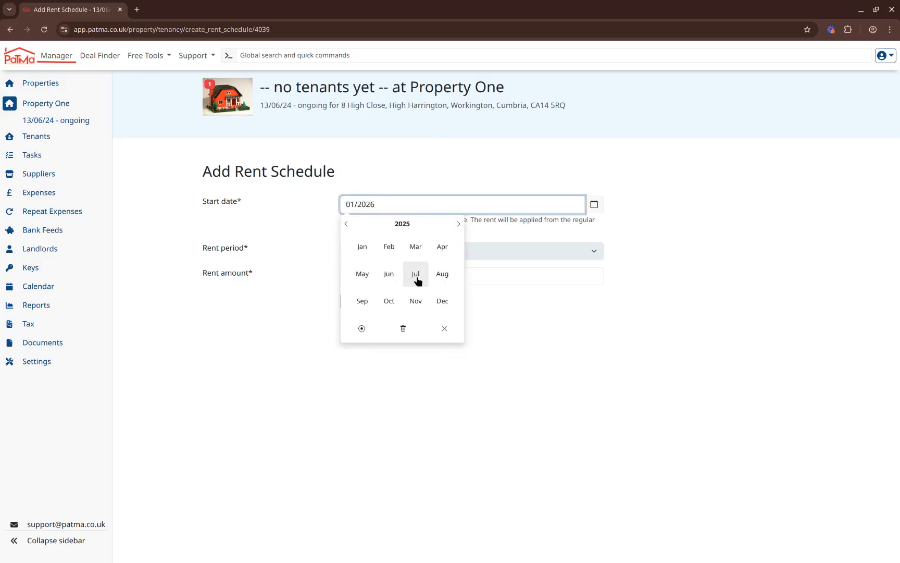
{"action": "left_click", "coordinate": [443, 275]}
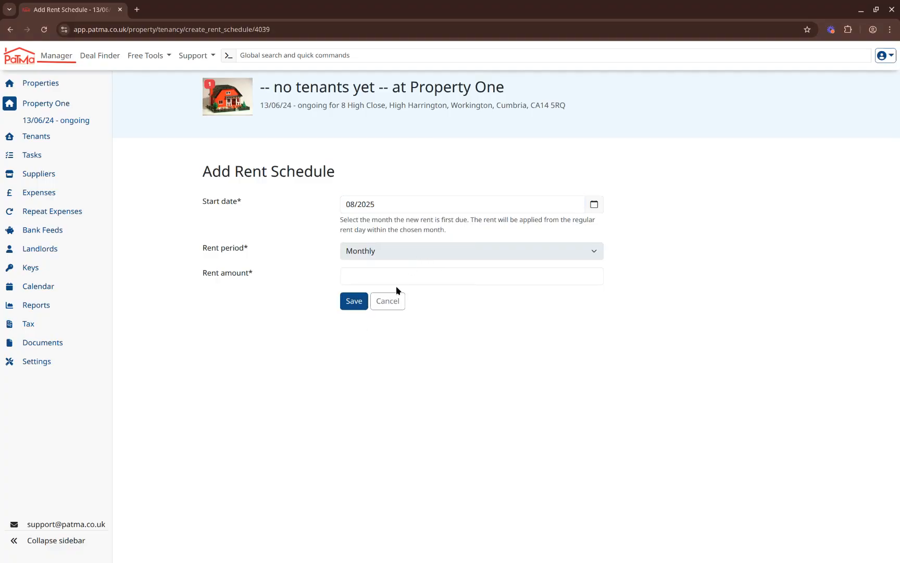
{"action": "left_click", "coordinate": [375, 274]}
{"action": "type", "text": "1100"}
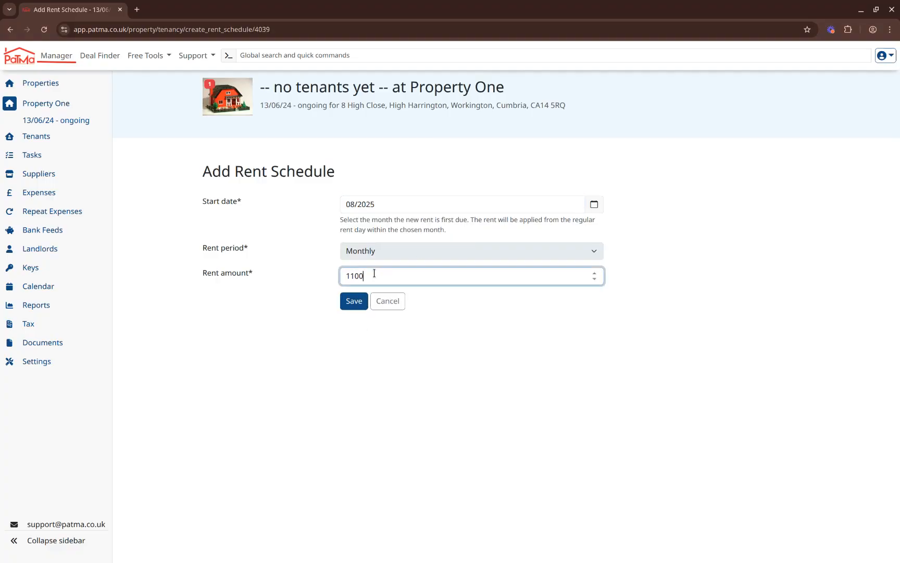
{"action": "left_click", "coordinate": [352, 301]}
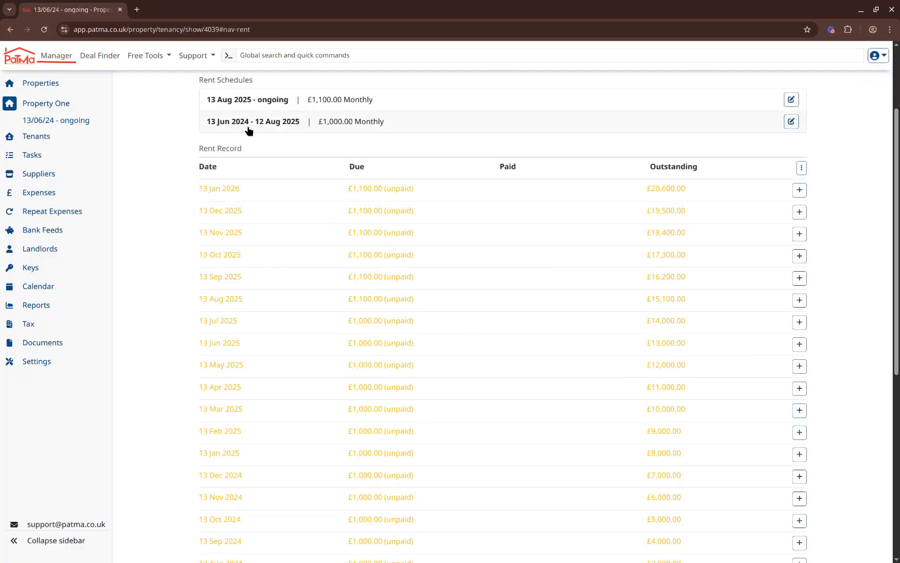
Bulk-add historic rent payments for the tenancy up to the end date 28/01/2026.
{"action": "scroll", "coordinate": [398, 224], "scroll_direction": "down", "scroll_amount": 5}
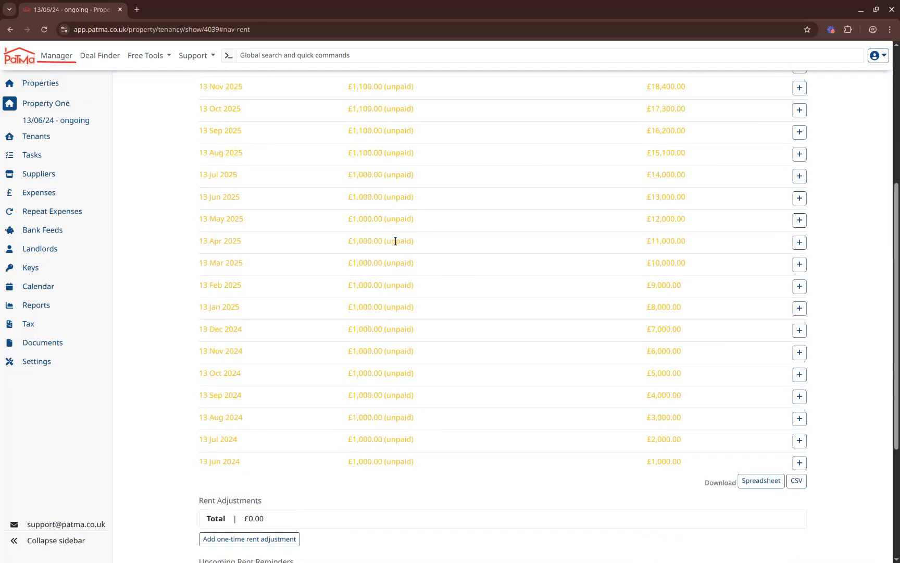
{"action": "scroll", "coordinate": [397, 301], "scroll_direction": "up", "scroll_amount": 6}
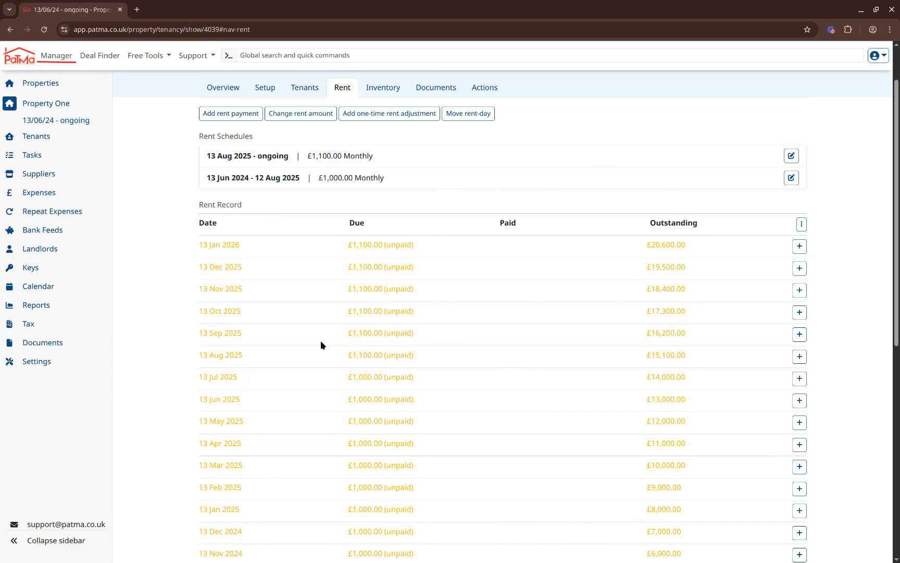
{"action": "scroll", "coordinate": [770, 372], "scroll_direction": "down", "scroll_amount": 3}
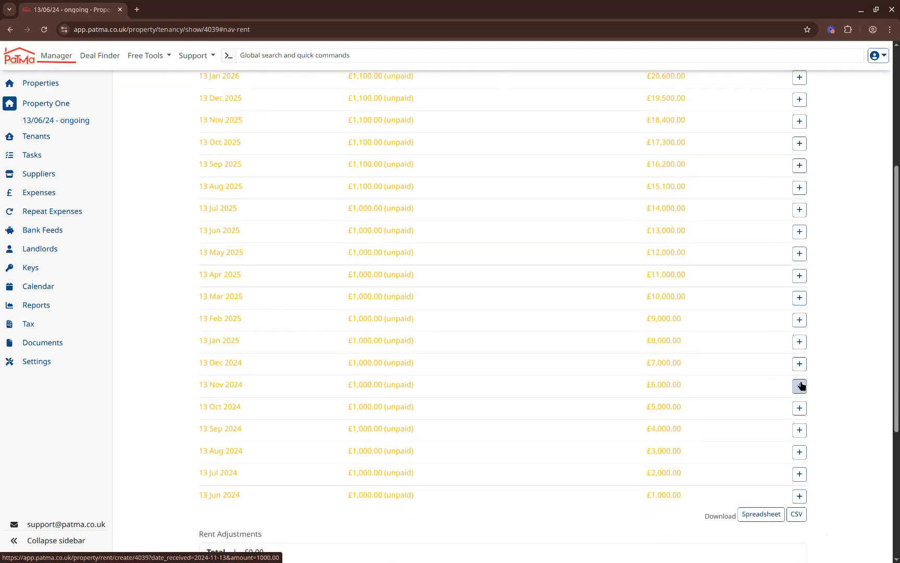
{"action": "scroll", "coordinate": [789, 302], "scroll_direction": "up", "scroll_amount": 4}
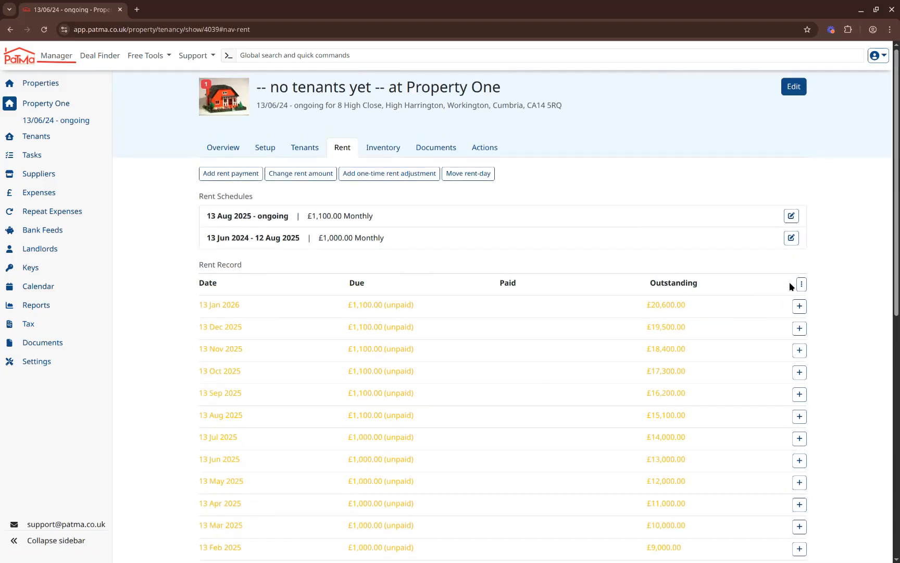
{"action": "left_click", "coordinate": [802, 286]}
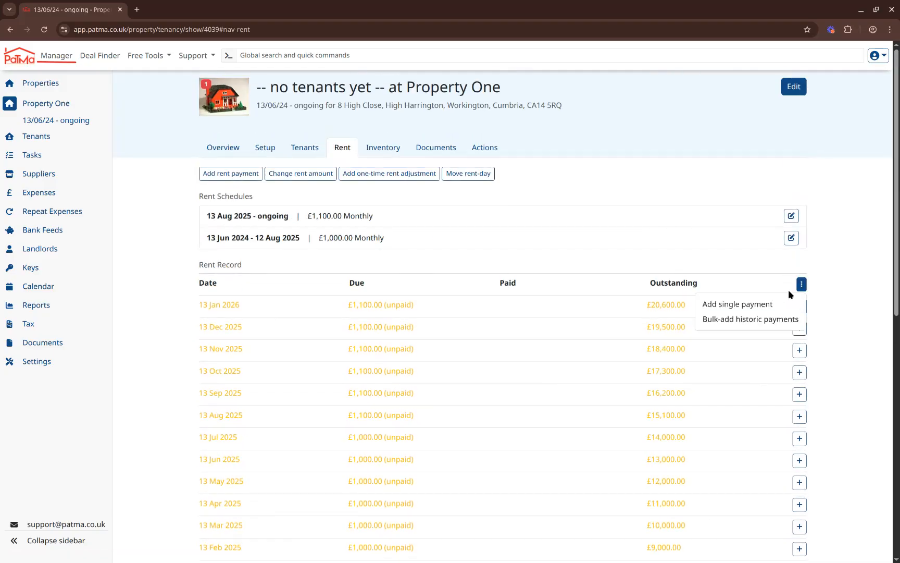
{"action": "left_click", "coordinate": [745, 320]}
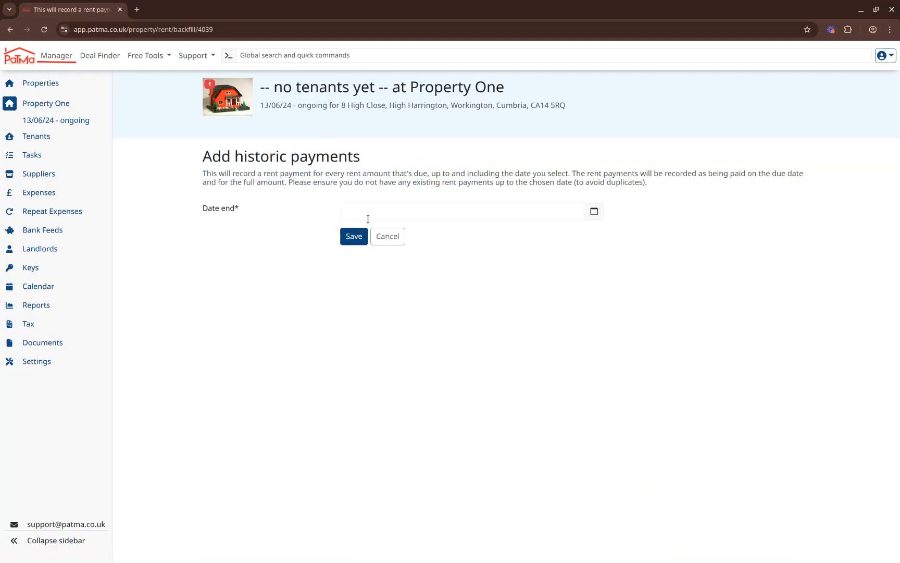
{"action": "left_click", "coordinate": [402, 211]}
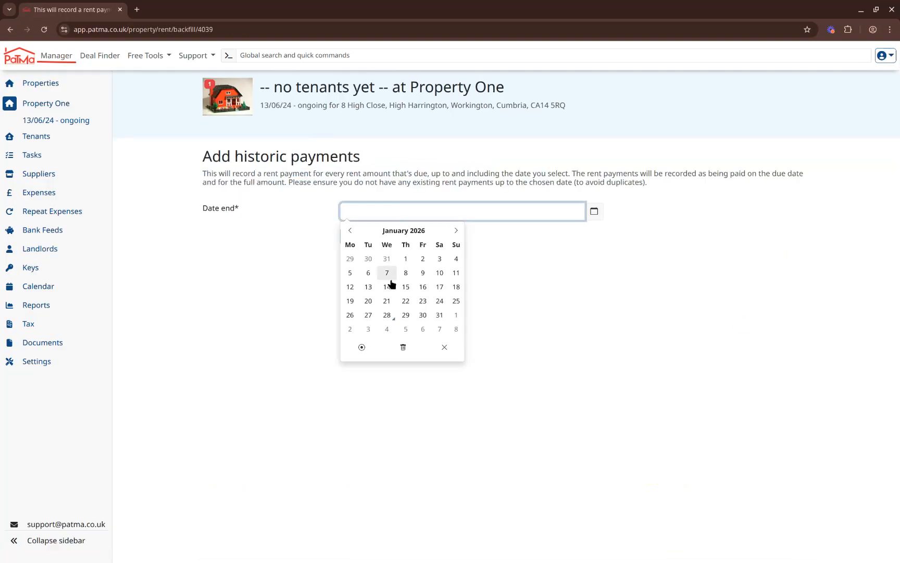
{"action": "left_click", "coordinate": [387, 316]}
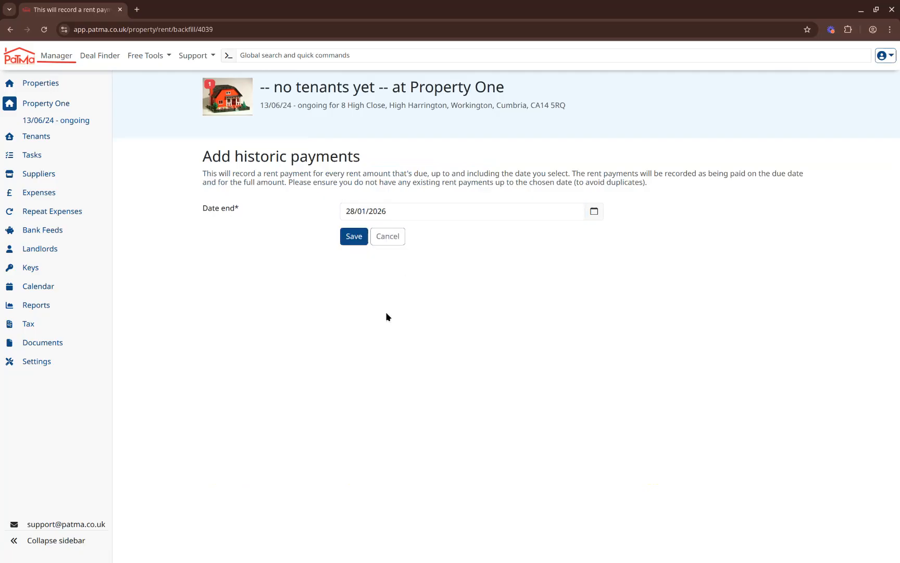
{"action": "left_click", "coordinate": [354, 237]}
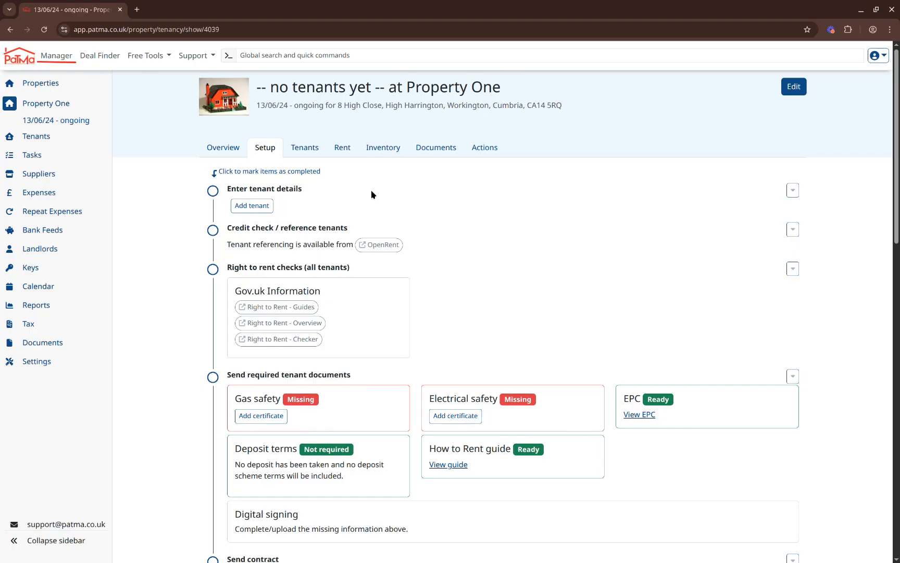
Expand the tenancy's full rent record and examine the due, paid and outstanding amounts back to its start.
{"action": "left_click", "coordinate": [344, 148]}
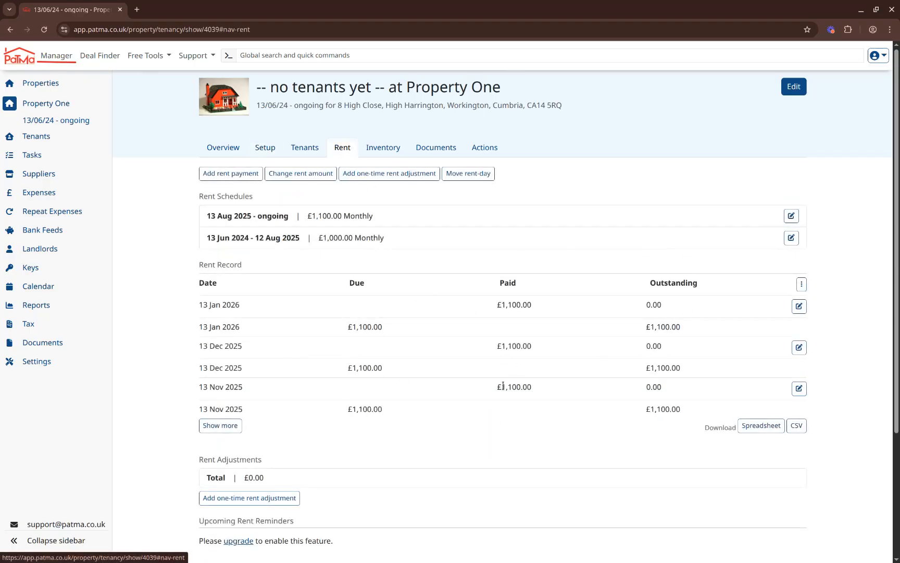
{"action": "scroll", "coordinate": [500, 383], "scroll_direction": "down", "scroll_amount": 1}
{"action": "left_click", "coordinate": [221, 369]}
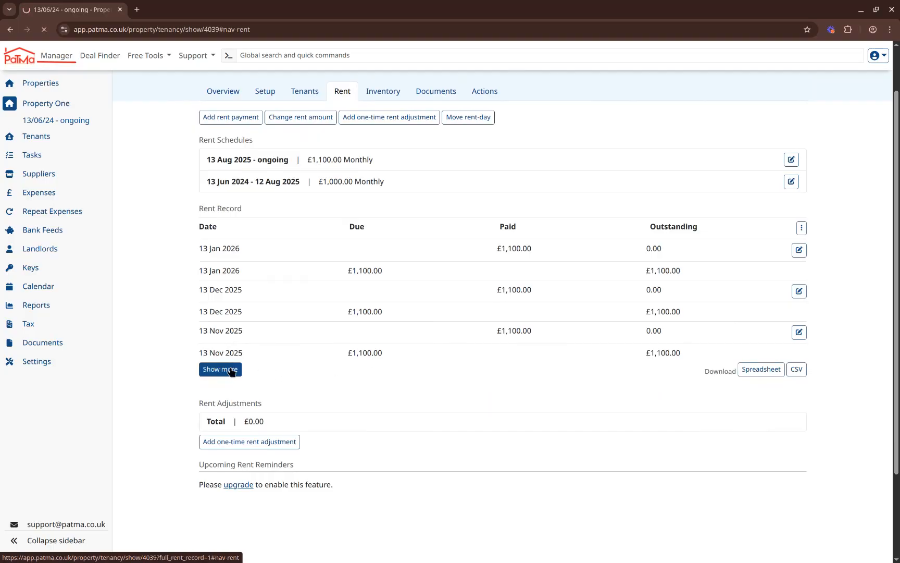
{"action": "scroll", "coordinate": [573, 272], "scroll_direction": "down", "scroll_amount": 10}
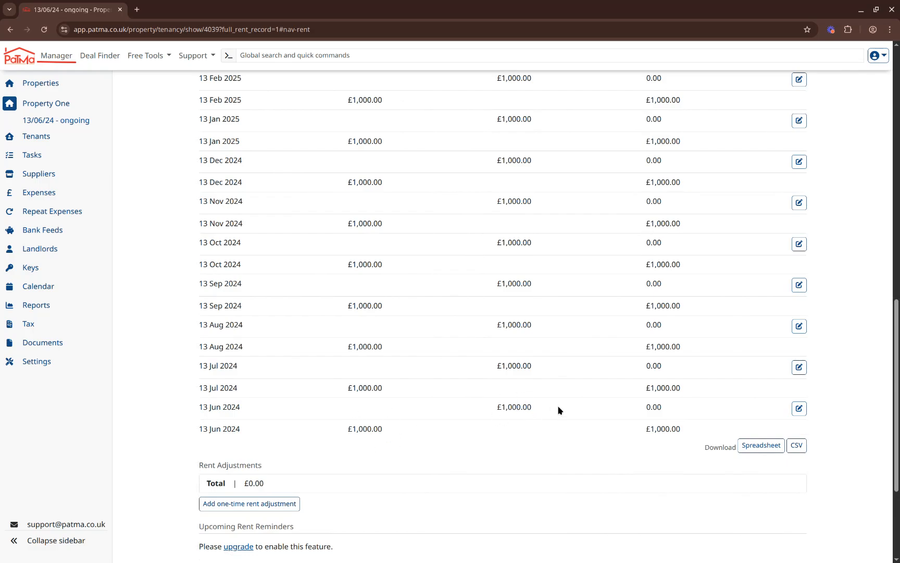
{"action": "scroll", "coordinate": [580, 410], "scroll_direction": "up", "scroll_amount": 10}
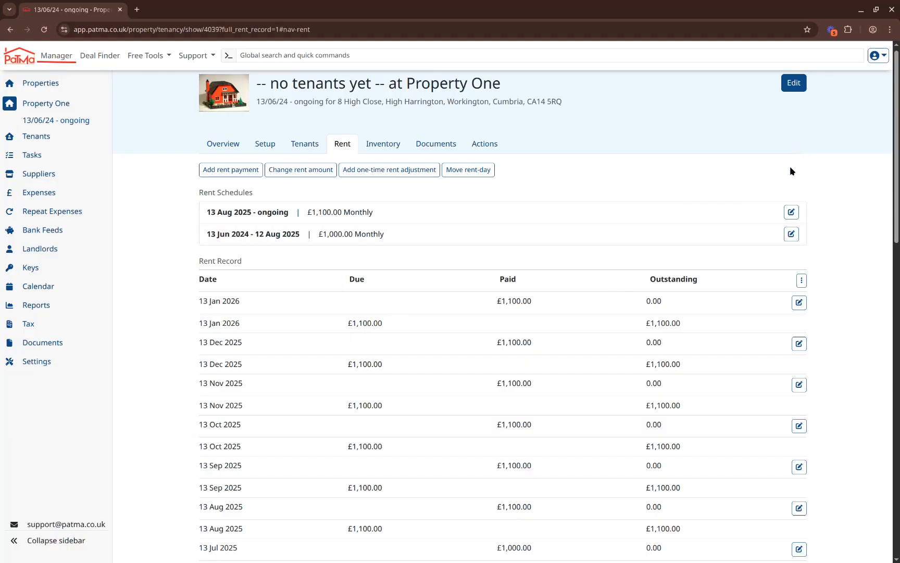
Delete the £1,100.00 rent payment received on 13 Jan 2026 and return to the tenancy's rent record.
{"action": "left_click", "coordinate": [800, 304]}
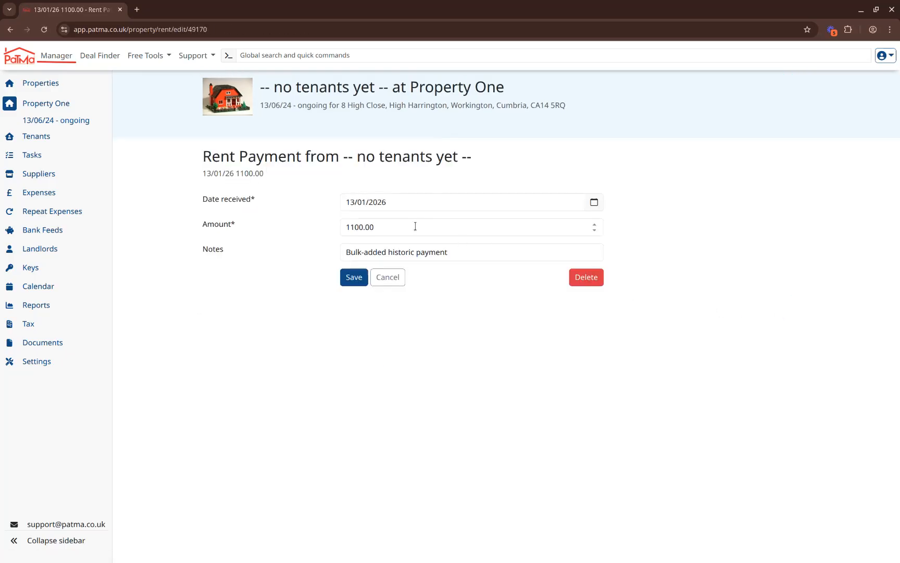
{"action": "left_click", "coordinate": [586, 278]}
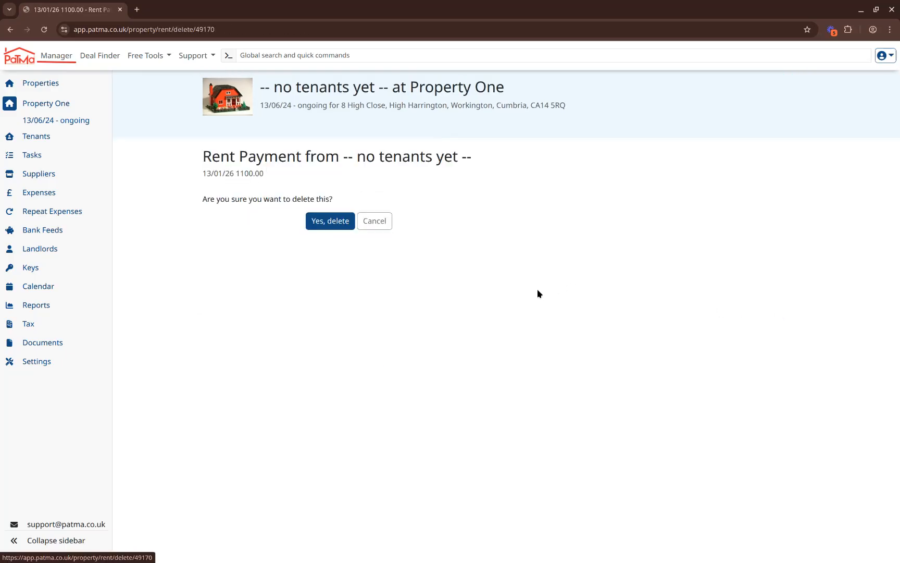
{"action": "left_click", "coordinate": [343, 224]}
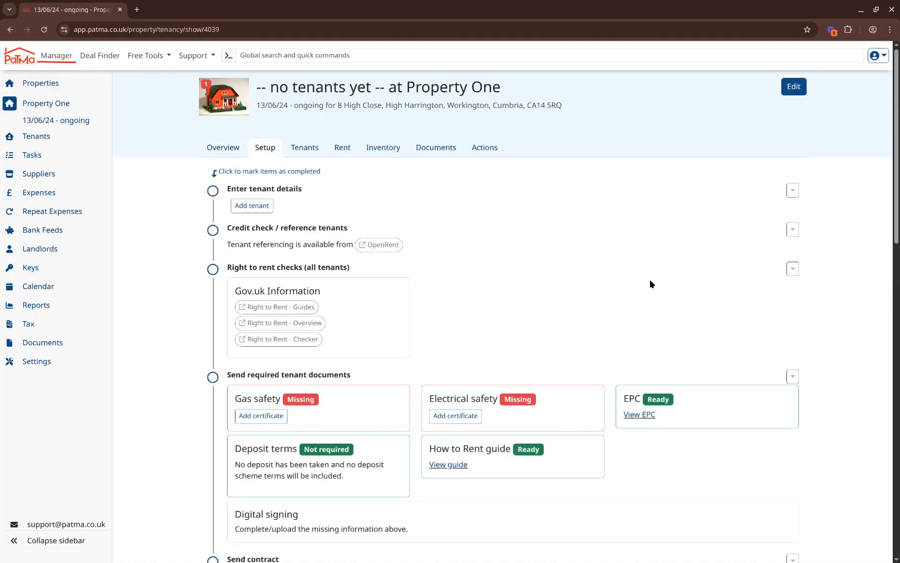
{"action": "left_click", "coordinate": [345, 150]}
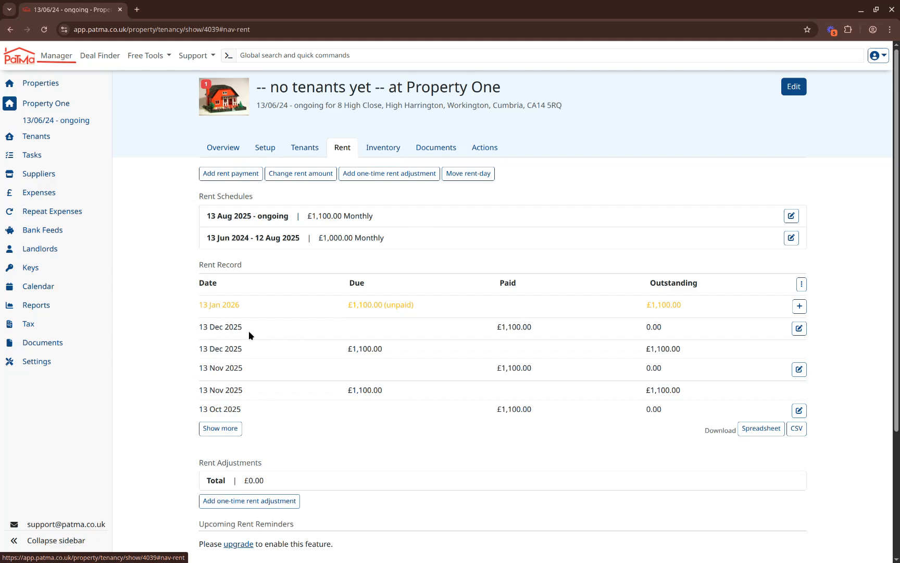
Set the tenancy's end date to 13/01/2026 and save the tenancy.
{"action": "left_click", "coordinate": [795, 88]}
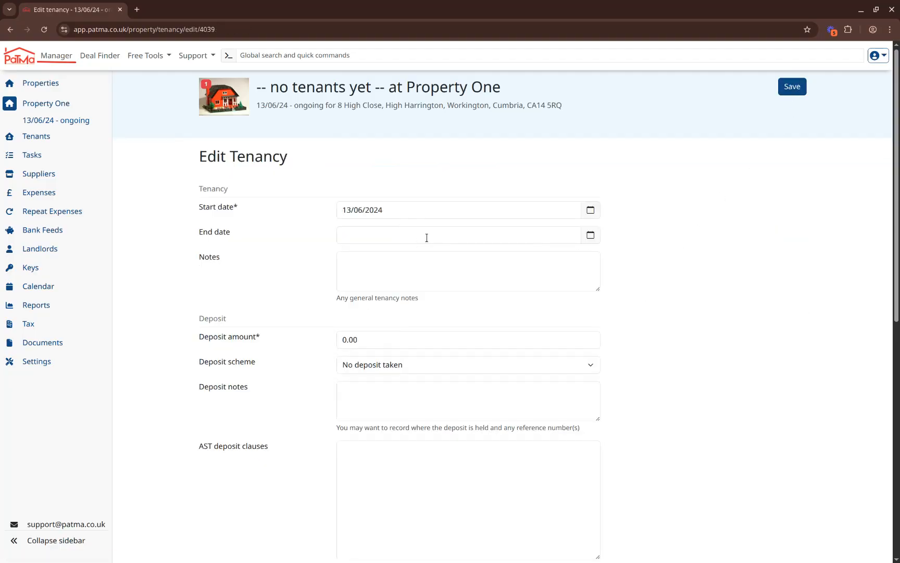
{"action": "left_click", "coordinate": [428, 235]}
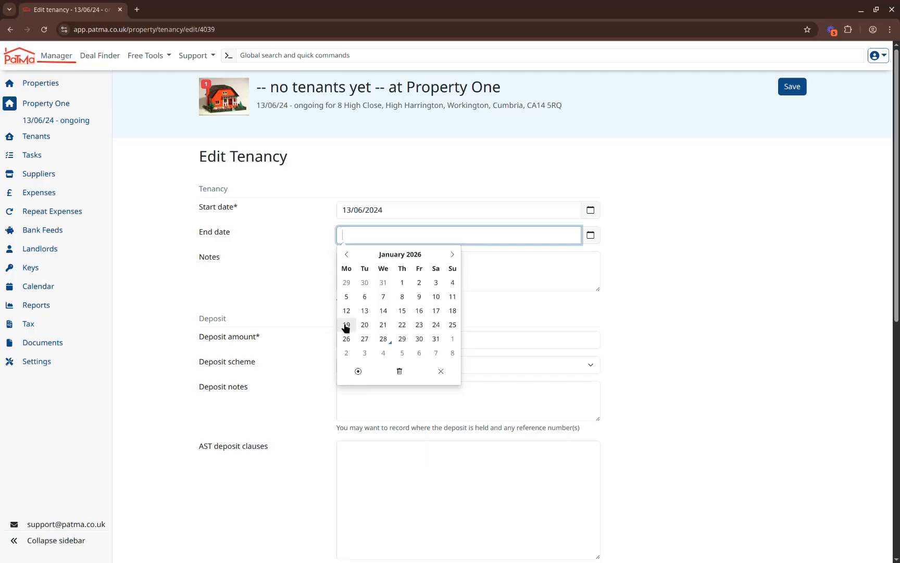
{"action": "left_click", "coordinate": [365, 311]}
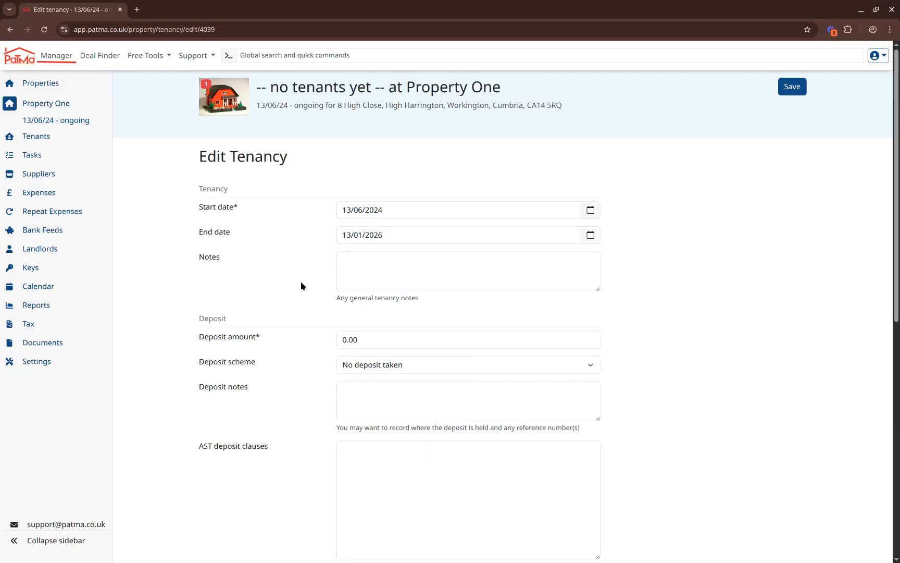
{"action": "scroll", "coordinate": [276, 290], "scroll_direction": "down", "scroll_amount": 8}
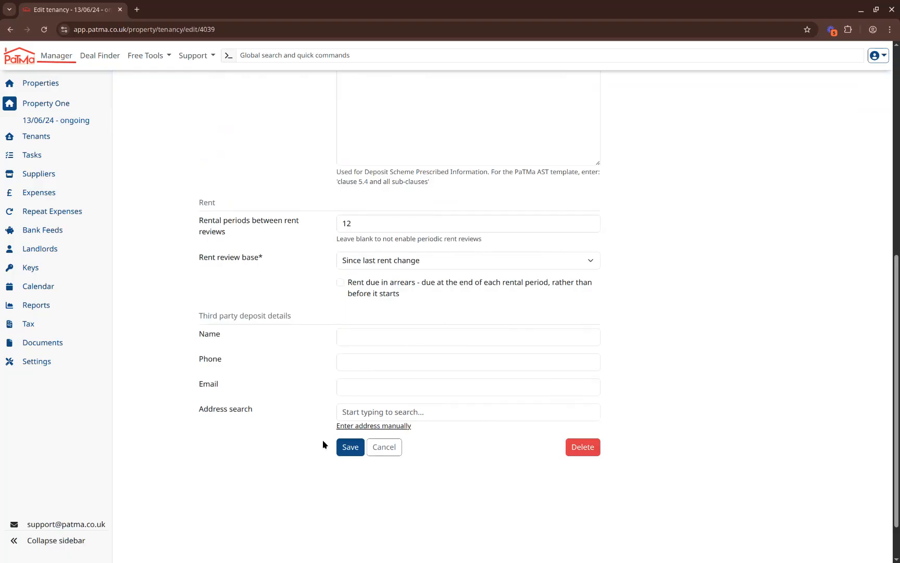
{"action": "left_click", "coordinate": [352, 450]}
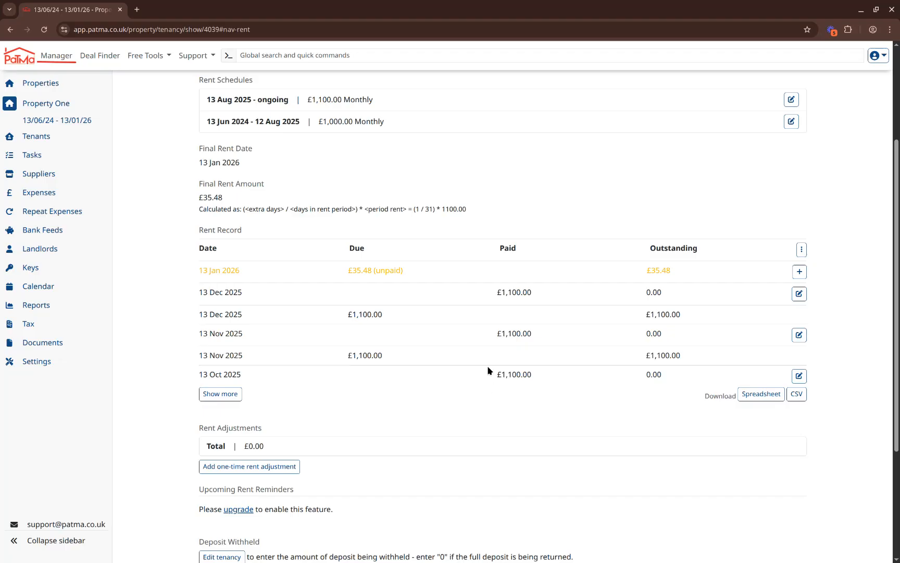
Examine how the tenancy's final rent amount is calculated from the extra days and the period rent.
{"action": "scroll", "coordinate": [479, 338], "scroll_direction": "up", "scroll_amount": 3}
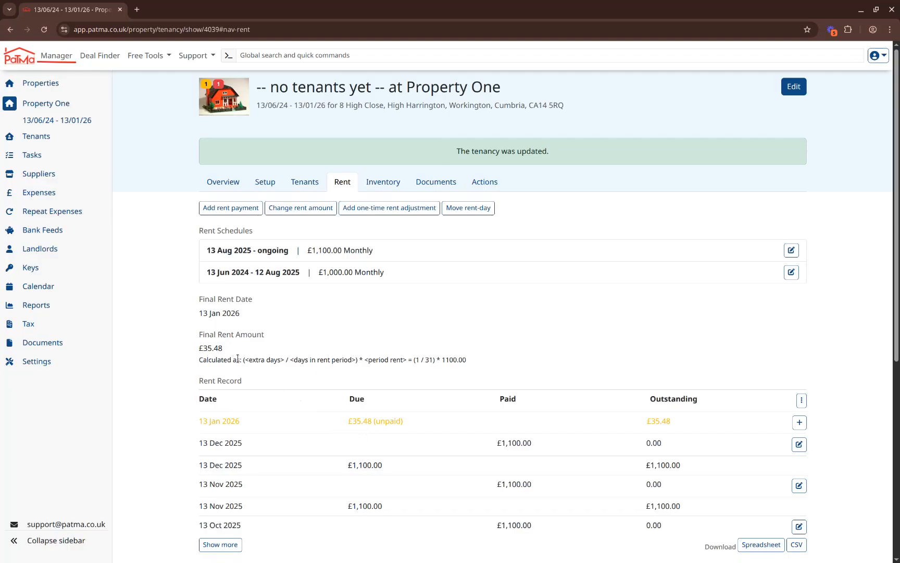
{"action": "left_click_drag", "start_coordinate": [242, 359], "coordinate": [466, 362]}
{"action": "left_click", "coordinate": [416, 357]}
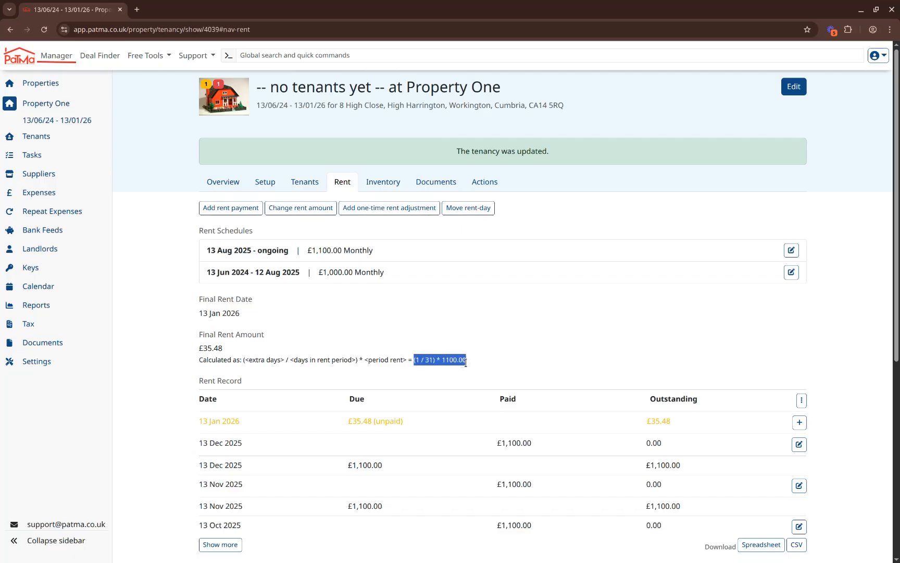
{"action": "left_click", "coordinate": [395, 354]}
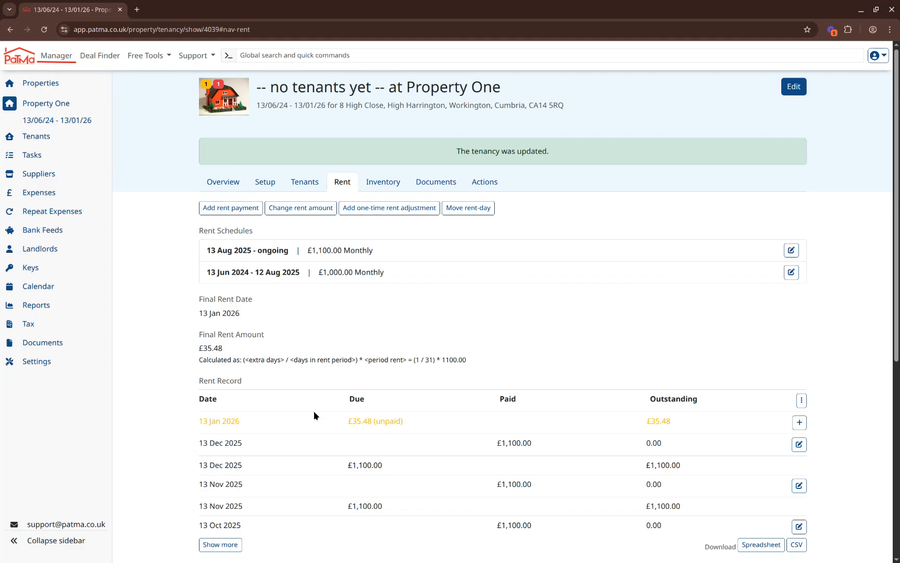
Start a one-time rent adjustment for the tenancy dated 13/01/2026 with an amount of -35.48.
{"action": "left_click", "coordinate": [385, 214]}
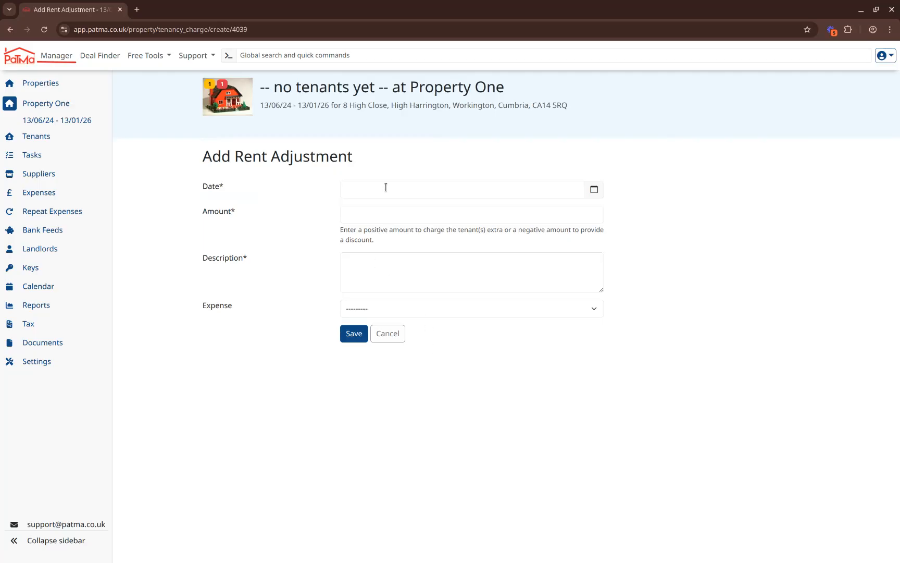
{"action": "left_click", "coordinate": [387, 186]}
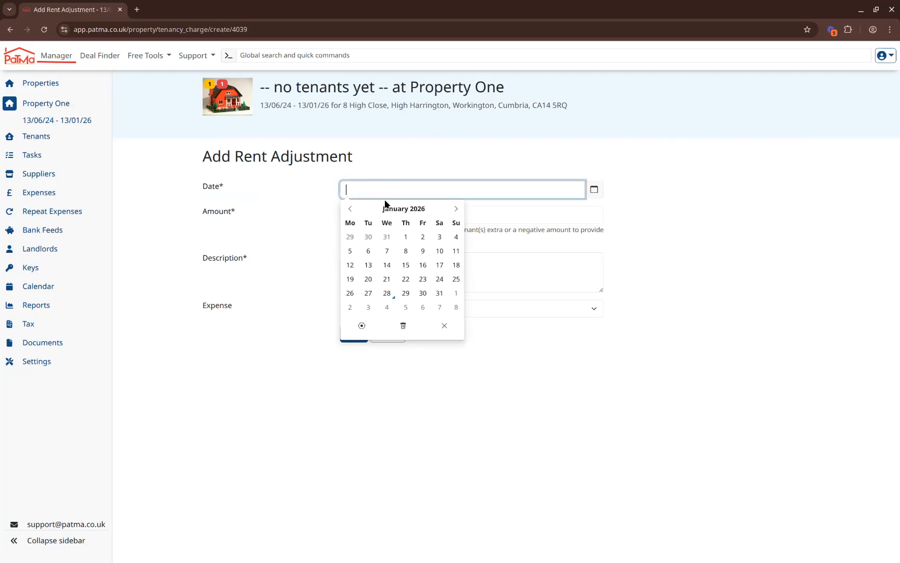
{"action": "left_click", "coordinate": [367, 267]}
{"action": "left_click", "coordinate": [378, 215]}
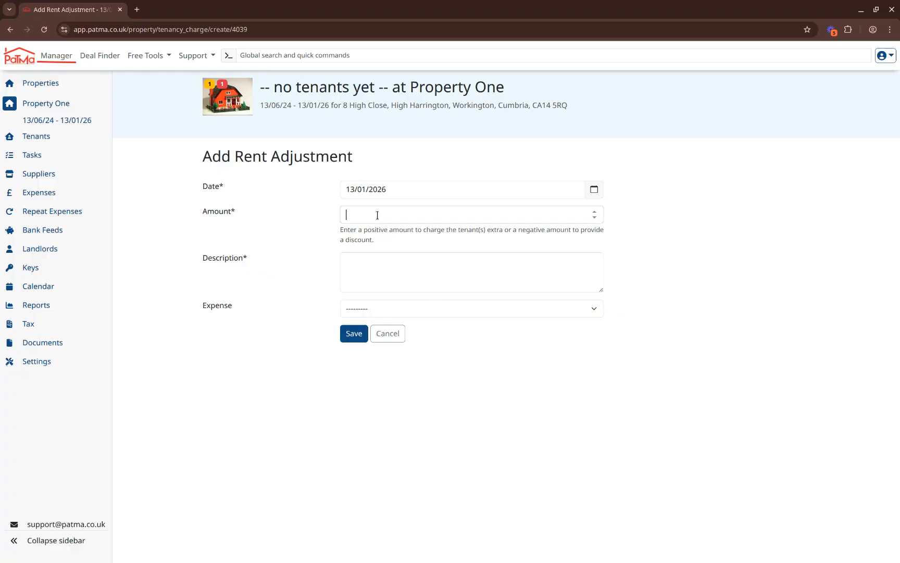
{"action": "type", "text": "-"}
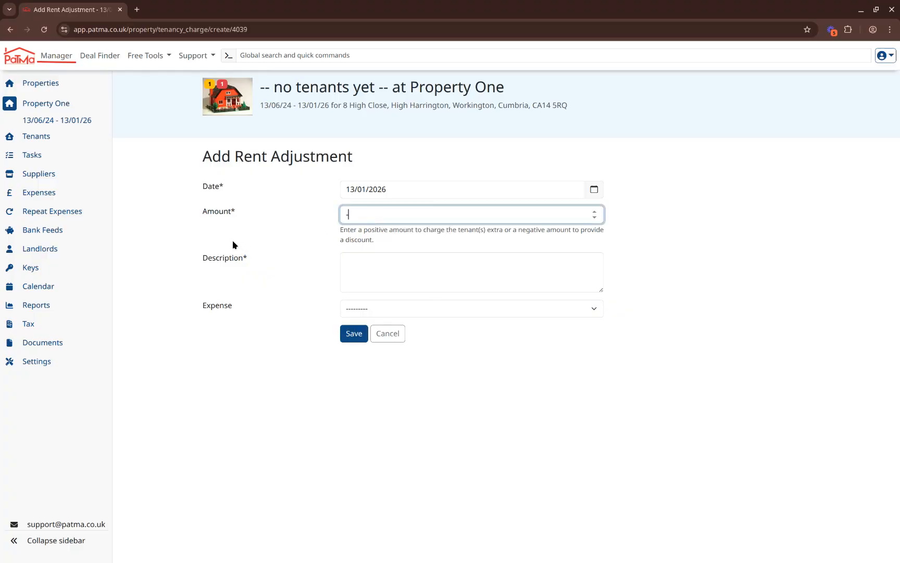
{"action": "type", "text": "35.48"}
Describe the adjustment as "Adjustment to ignore extra day when tenancy ended.", save it and display the tenancy's rent record.
{"action": "left_click", "coordinate": [342, 265]}
{"action": "type", "text": "Adjustment "}
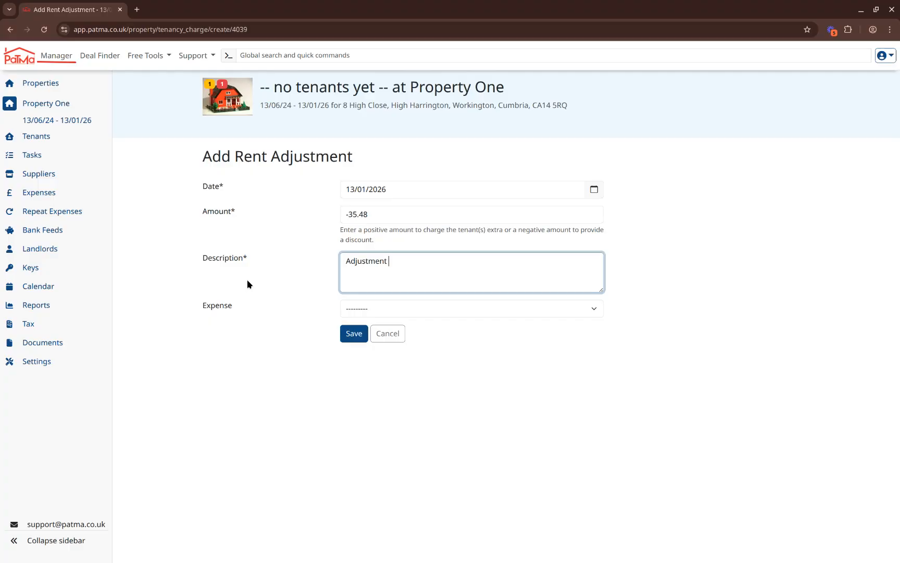
{"action": "type", "text": "to ignore extra day when tenanc end"}
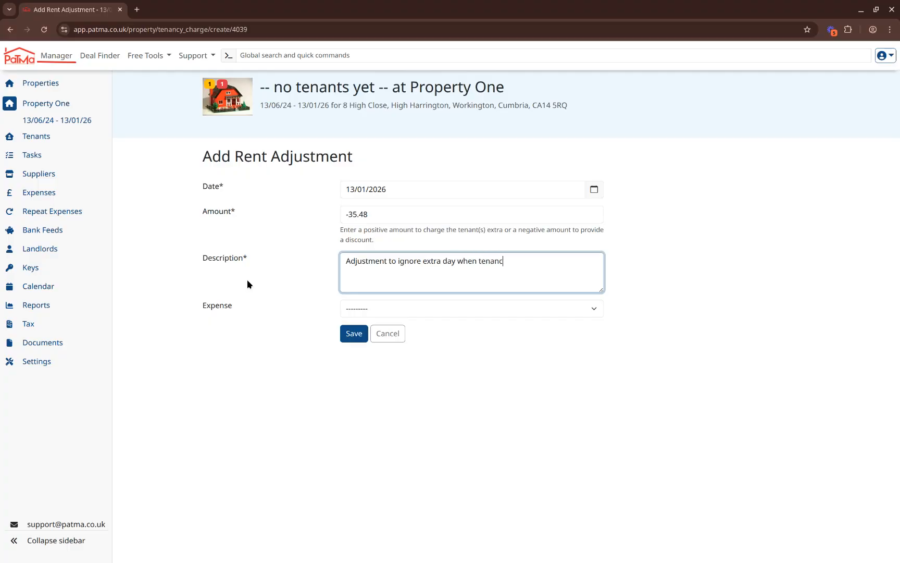
{"action": "key", "text": "BackSpace"}
{"action": "key", "text": "BackSpace"}
{"action": "key", "text": "BackSpace"}
{"action": "key", "text": "BackSpace"}
{"action": "type", "text": "y ended."}
{"action": "left_click", "coordinate": [348, 333]}
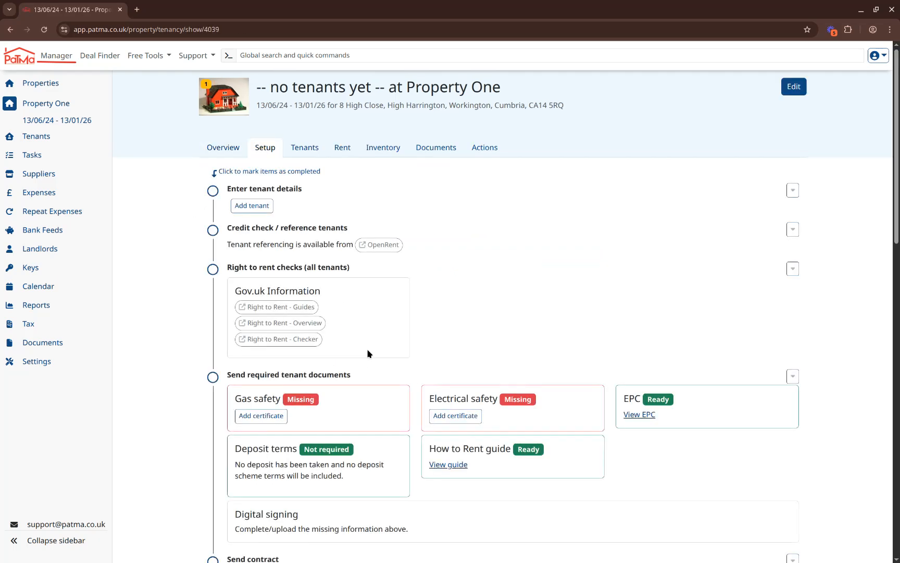
{"action": "left_click", "coordinate": [342, 148]}
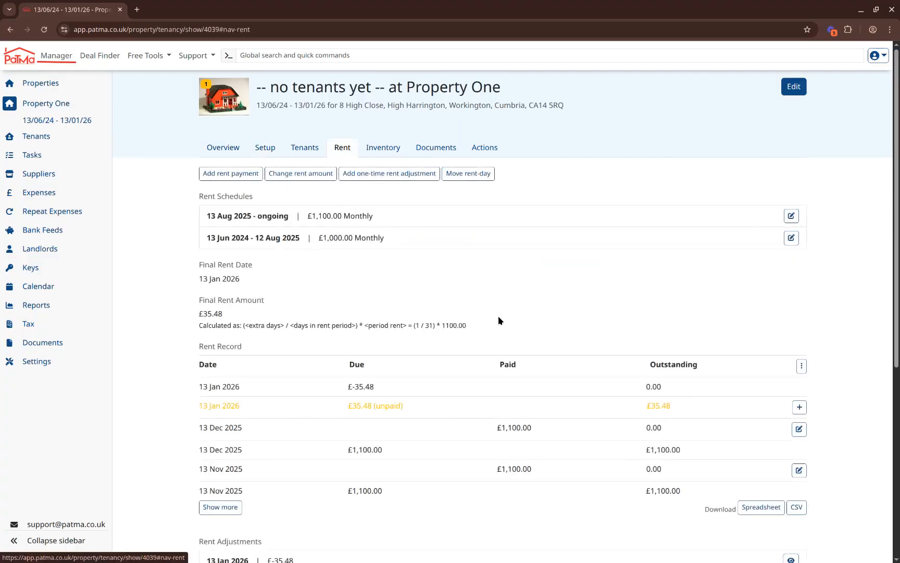